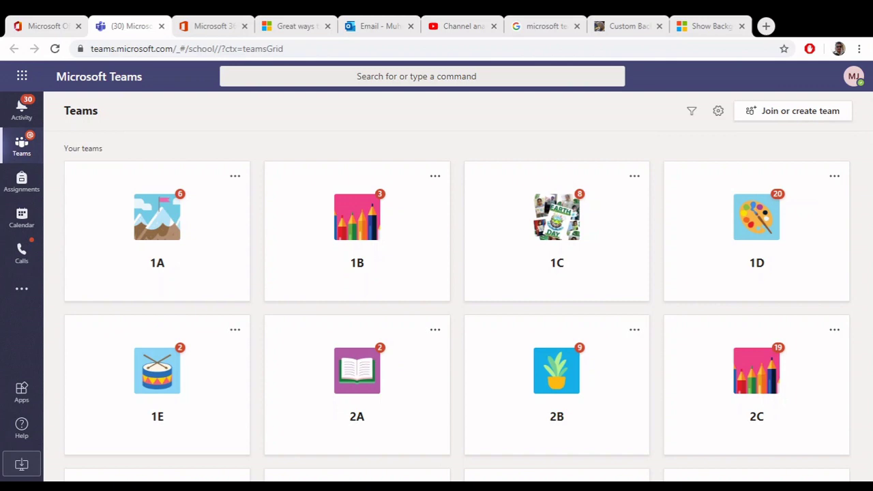
Step: In the PEA Meetings General channel, set up an instant Meet now meeting with subject 'Testing'
{"action": "scroll", "coordinate": [337, 268], "scroll_direction": "down", "scroll_amount": 5}
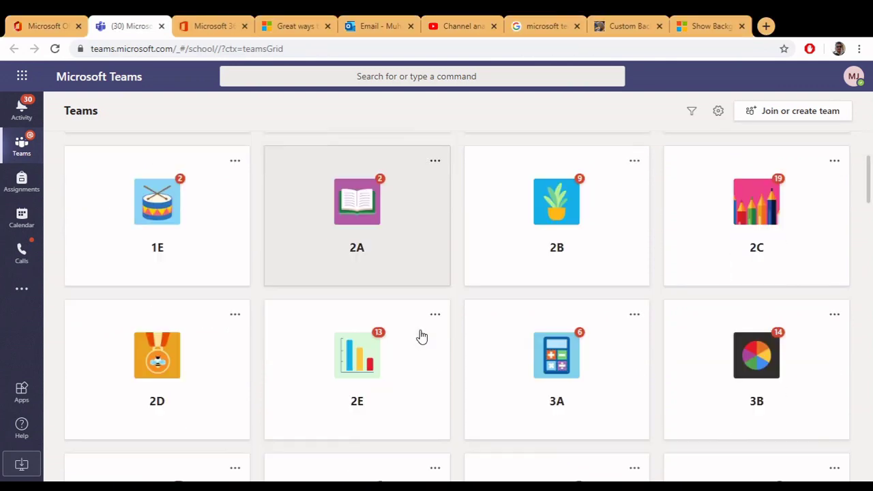
{"action": "scroll", "coordinate": [570, 354], "scroll_direction": "down", "scroll_amount": 10}
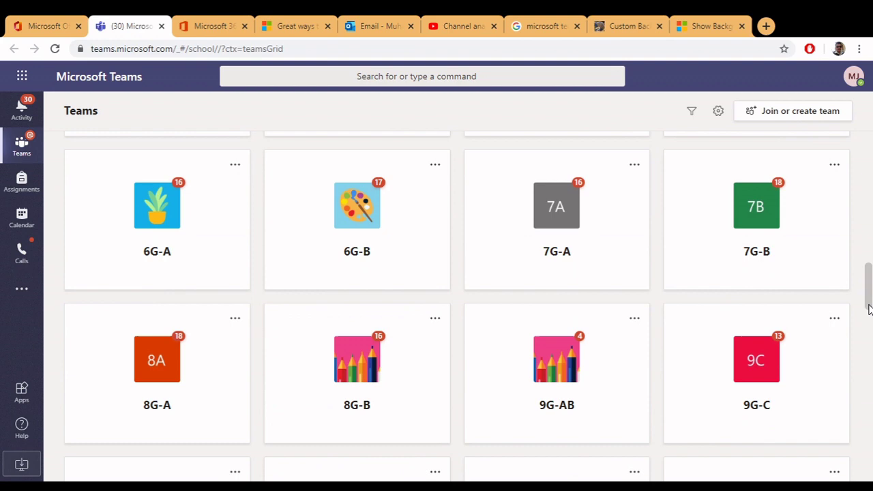
{"action": "scroll", "coordinate": [864, 449], "scroll_direction": "down", "scroll_amount": 5}
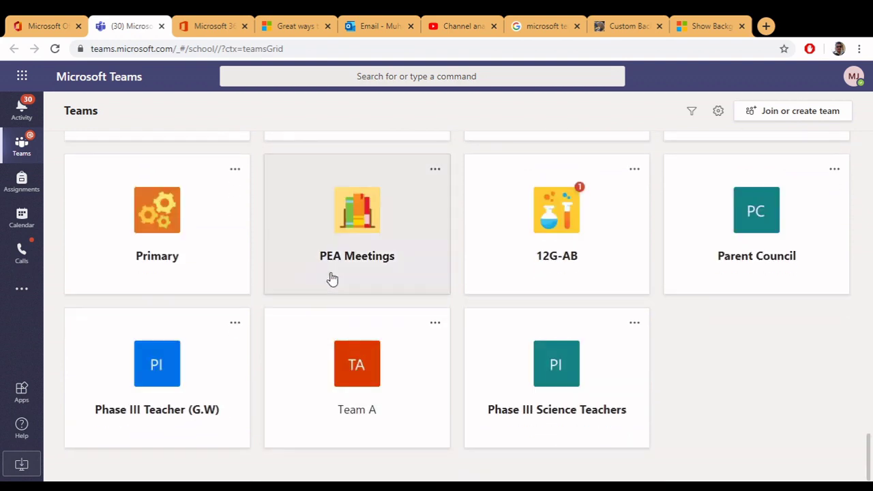
{"action": "left_click", "coordinate": [331, 255]}
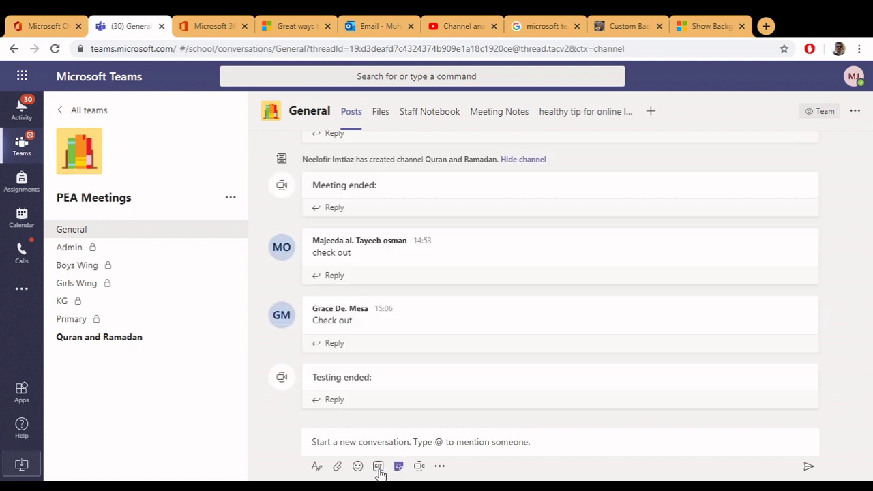
{"action": "left_click", "coordinate": [420, 468]}
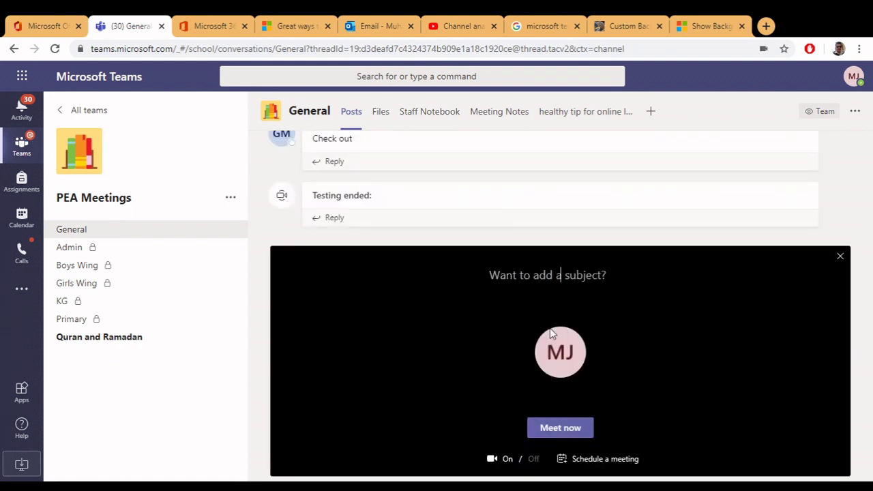
{"action": "left_click", "coordinate": [560, 275]}
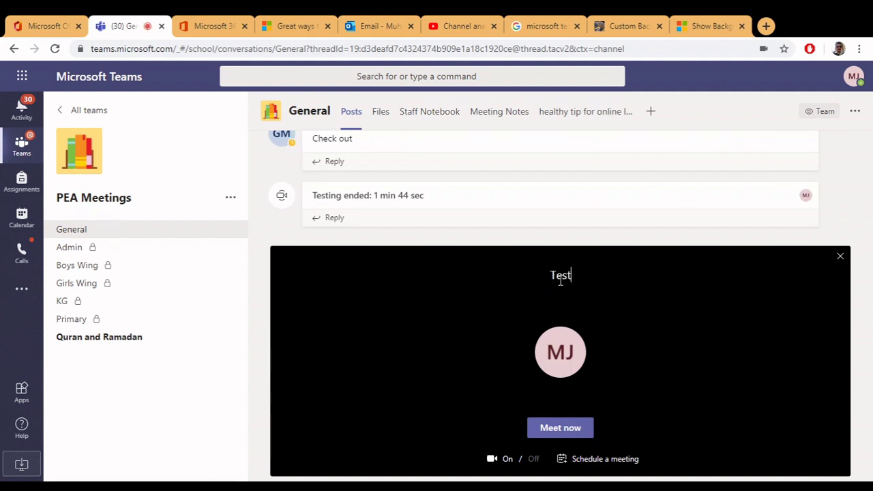
{"action": "type", "text": "Testing"}
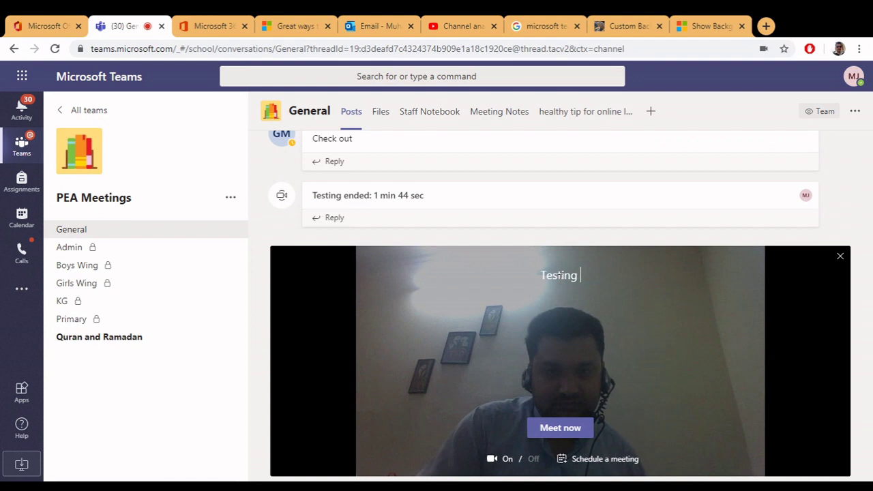
Step: Start the Testing meeting, check the More actions menu, then end the call
{"action": "left_click", "coordinate": [573, 429]}
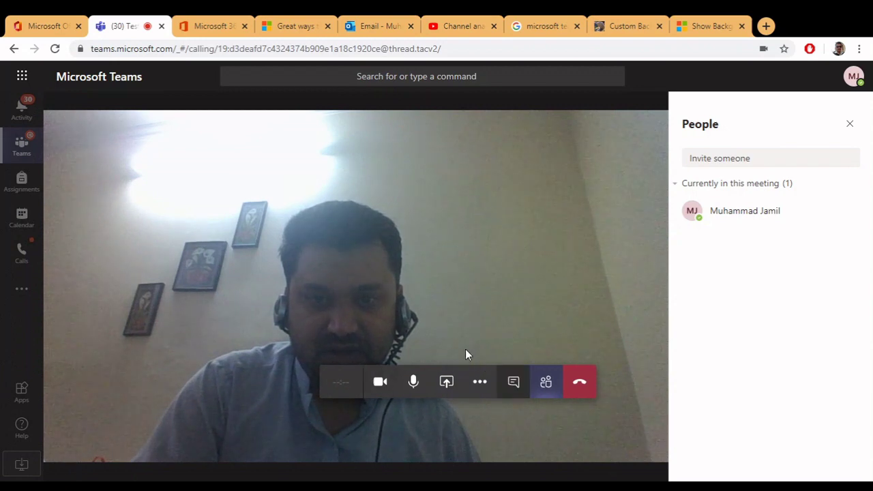
{"action": "left_click", "coordinate": [480, 383]}
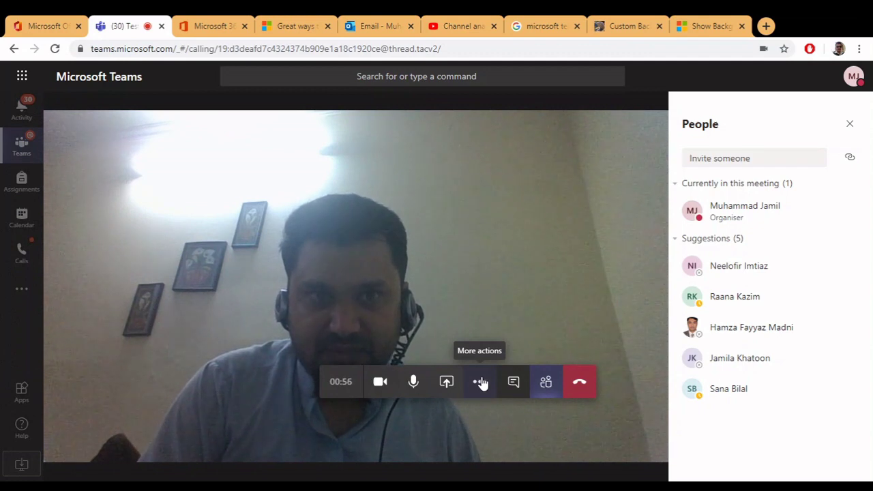
{"action": "left_click", "coordinate": [480, 383]}
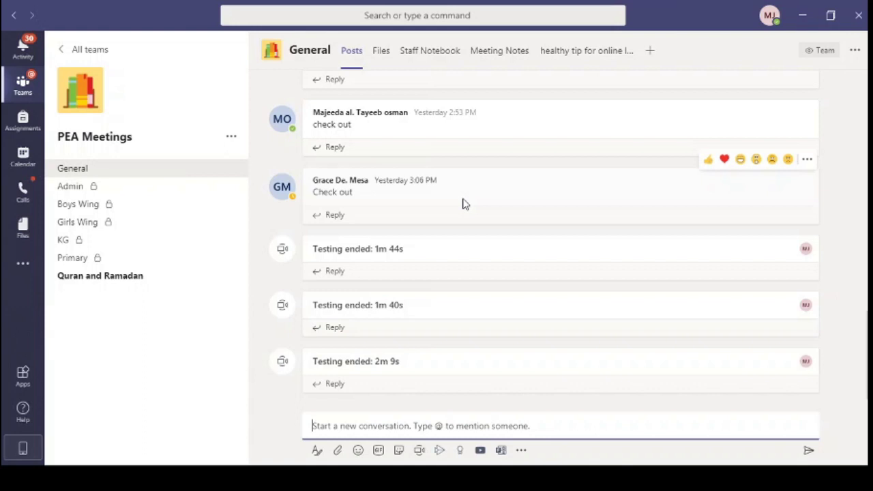
Step: Start a new Meet now meeting titled 'Testing' in the General channel, with the camera on
{"action": "left_click", "coordinate": [421, 450]}
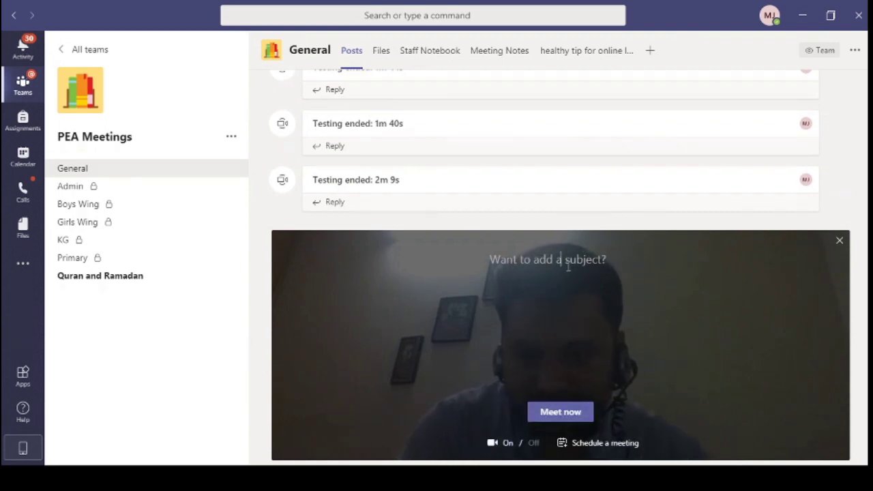
{"action": "type", "text": "Testing"}
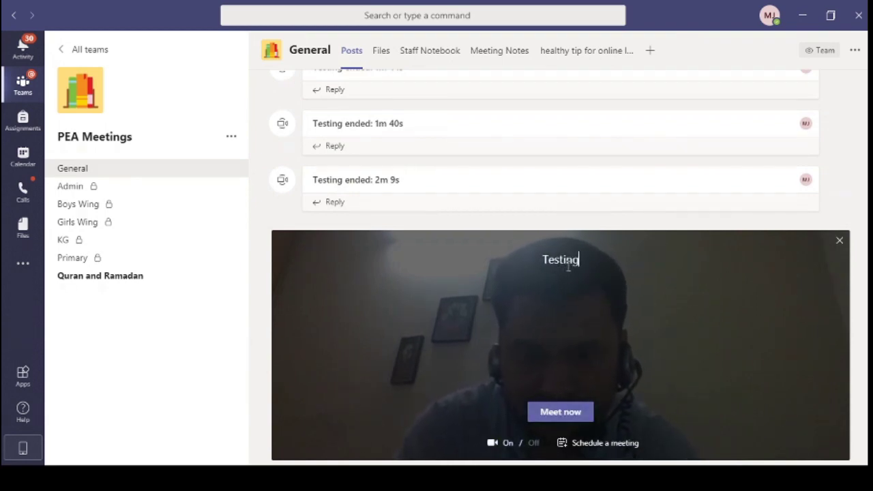
{"action": "left_click", "coordinate": [566, 413]}
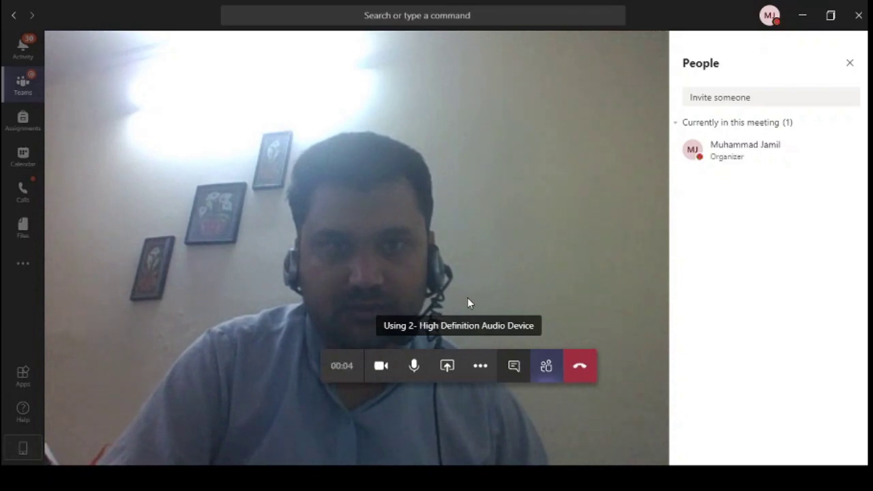
Step: Open the More actions menu in the call toolbar
{"action": "left_click", "coordinate": [480, 367]}
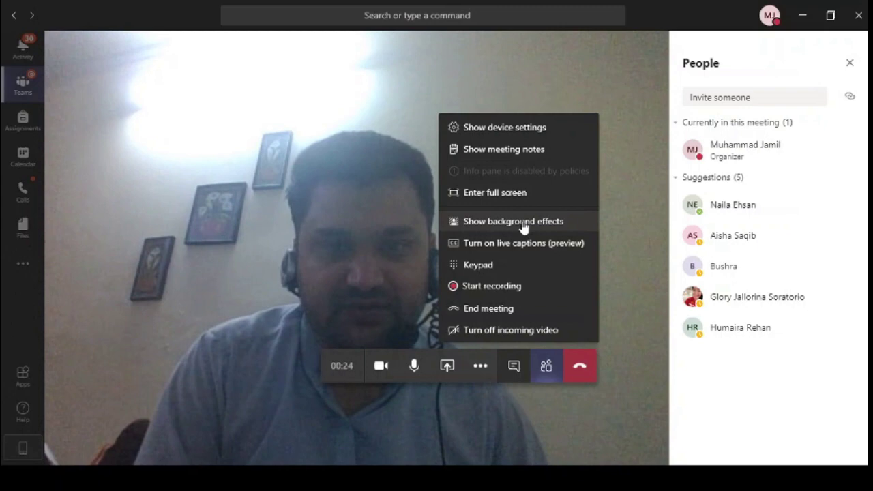
Step: Apply the Blur option from the background effects panel to the webcam video
{"action": "left_click", "coordinate": [493, 222]}
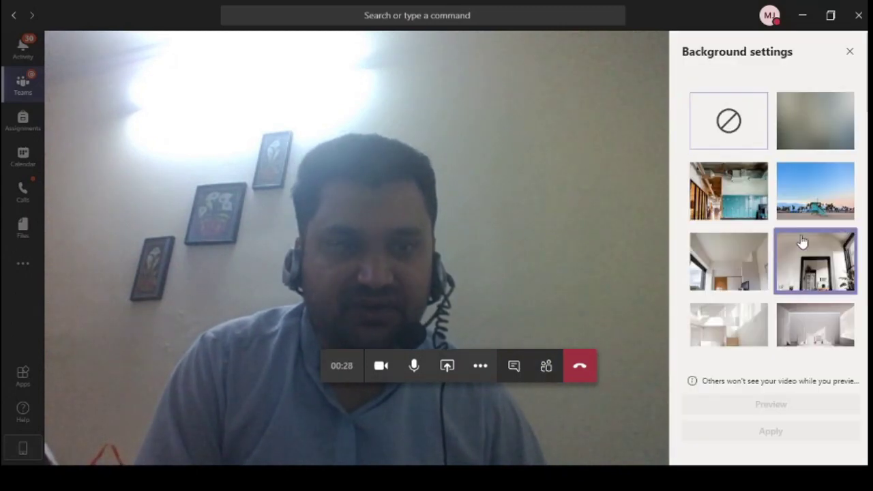
{"action": "scroll", "coordinate": [770, 218], "scroll_direction": "down", "scroll_amount": 1}
{"action": "scroll", "coordinate": [771, 212], "scroll_direction": "down", "scroll_amount": 8}
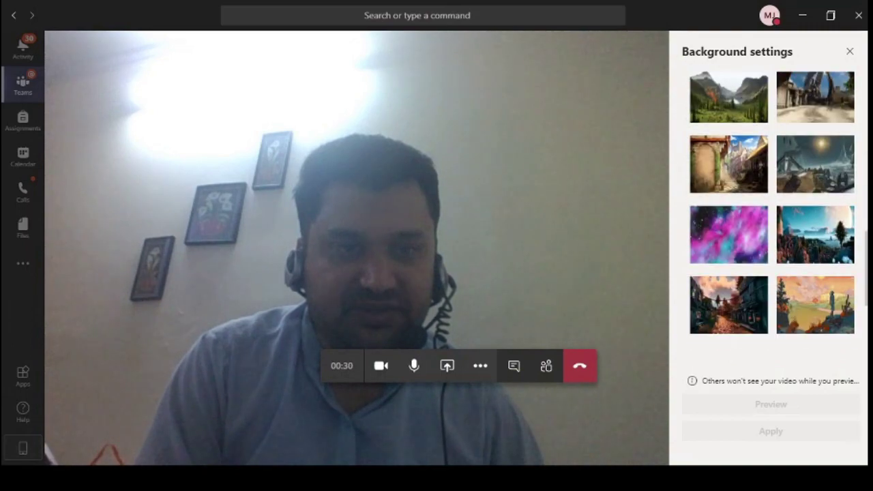
{"action": "scroll", "coordinate": [865, 329], "scroll_direction": "up", "scroll_amount": 8}
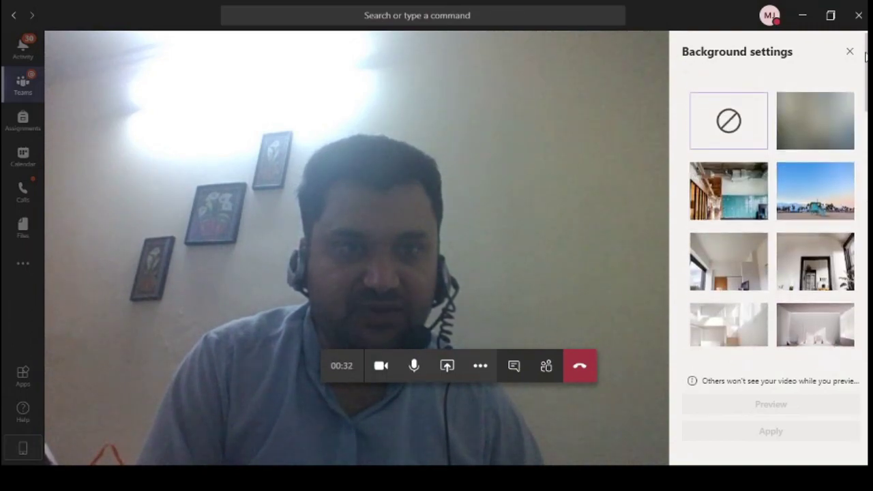
{"action": "scroll", "coordinate": [865, 75], "scroll_direction": "up", "scroll_amount": 1}
{"action": "scroll", "coordinate": [865, 75], "scroll_direction": "down", "scroll_amount": 4}
{"action": "scroll", "coordinate": [864, 75], "scroll_direction": "up", "scroll_amount": 4}
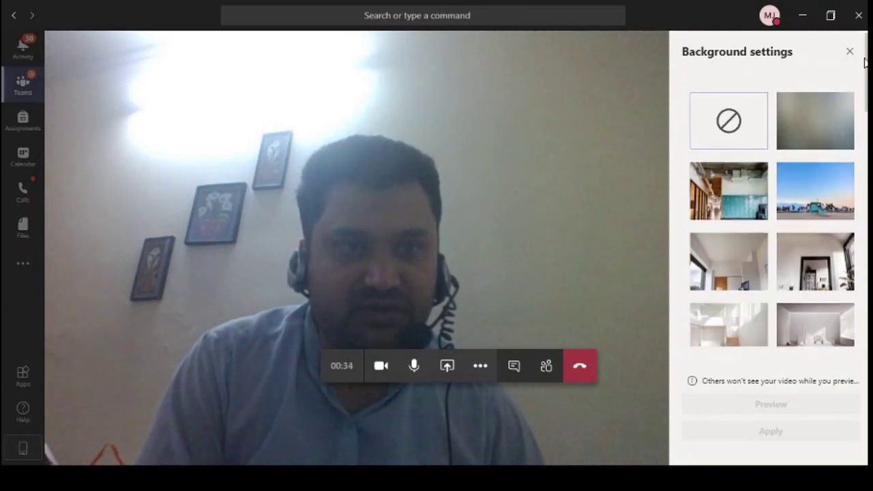
{"action": "left_click", "coordinate": [821, 122]}
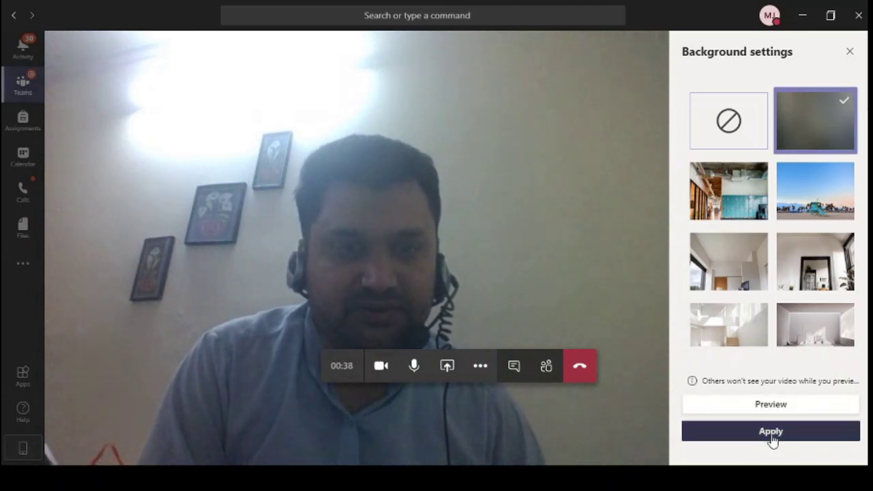
{"action": "left_click", "coordinate": [770, 435]}
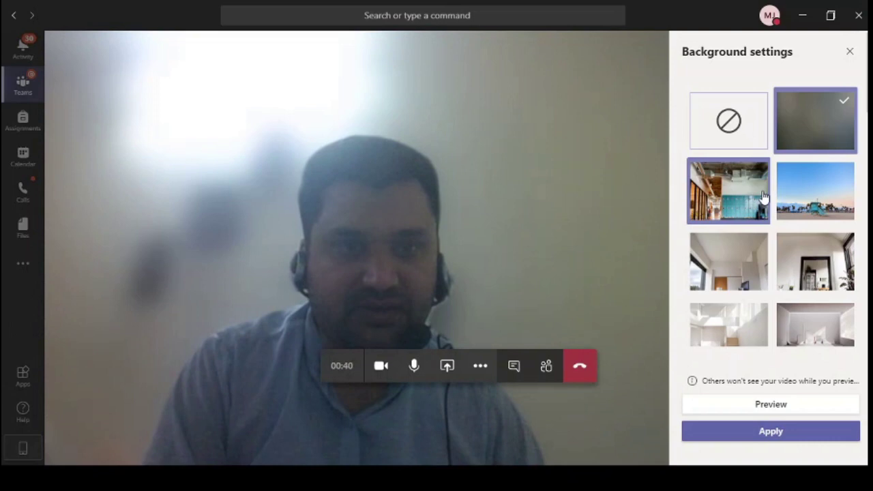
Step: Apply the office background, then replace it with the mountain valley landscape background
{"action": "left_click", "coordinate": [763, 197]}
{"action": "left_click", "coordinate": [774, 435]}
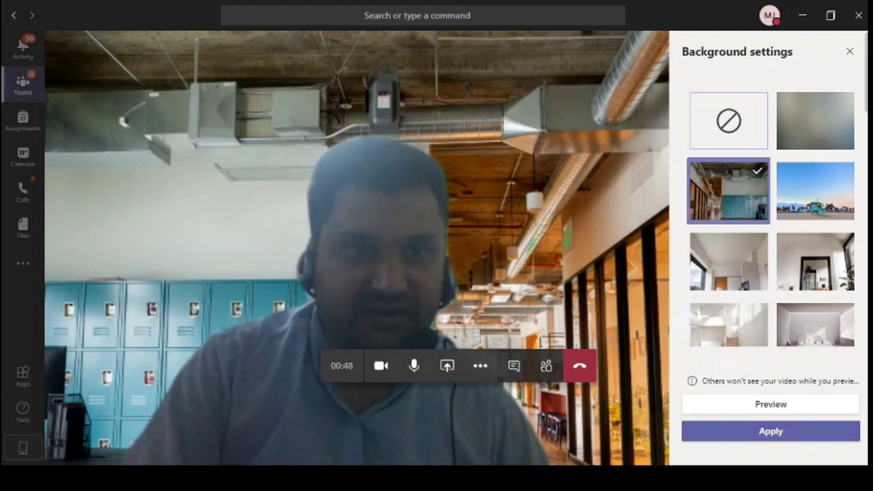
{"action": "left_click_drag", "start_coordinate": [866, 107], "coordinate": [867, 259]}
{"action": "left_click", "coordinate": [728, 217]}
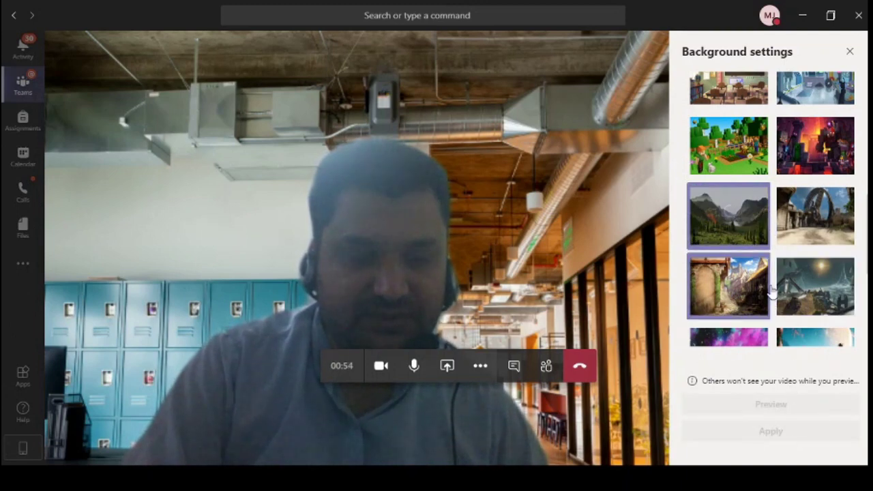
{"action": "left_click", "coordinate": [784, 435]}
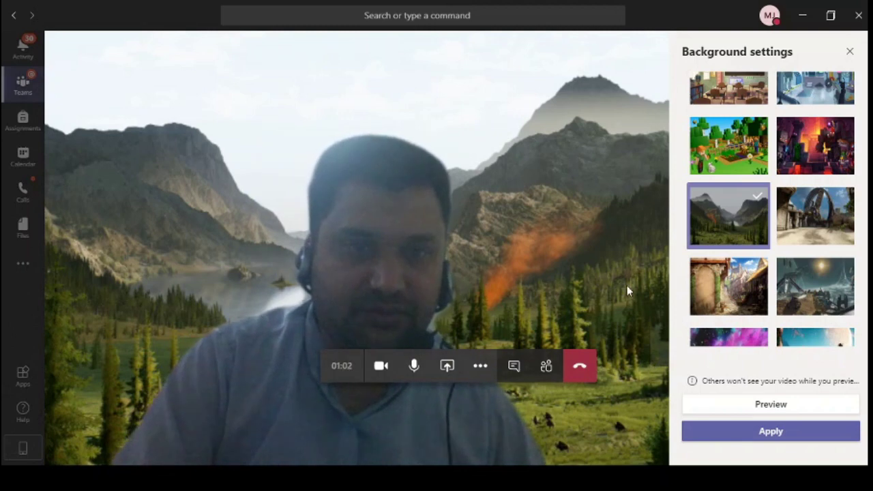
{"action": "scroll", "coordinate": [727, 292], "scroll_direction": "up", "scroll_amount": 3}
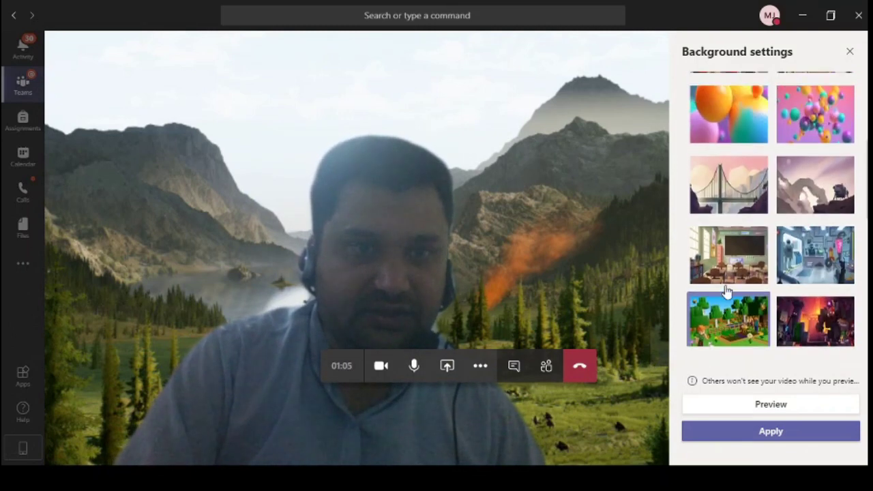
{"action": "scroll", "coordinate": [726, 291], "scroll_direction": "up", "scroll_amount": 10}
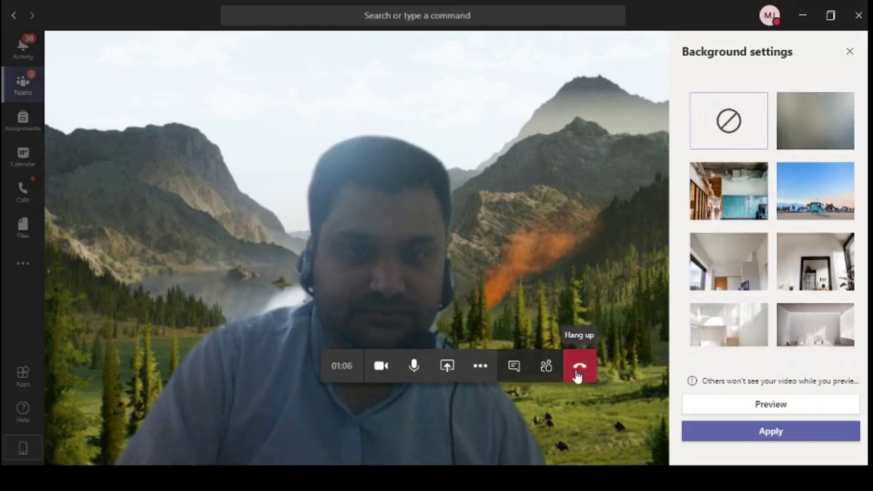
Step: Hang up the Testing meeting
{"action": "left_click", "coordinate": [577, 372]}
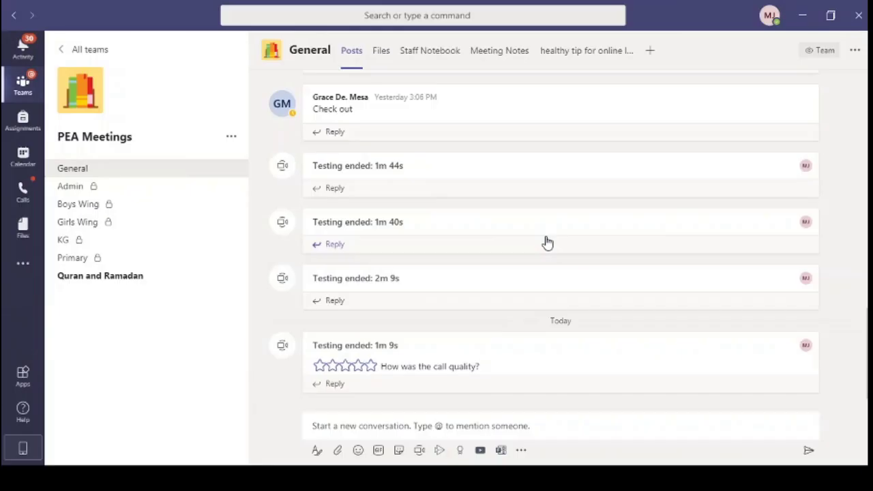